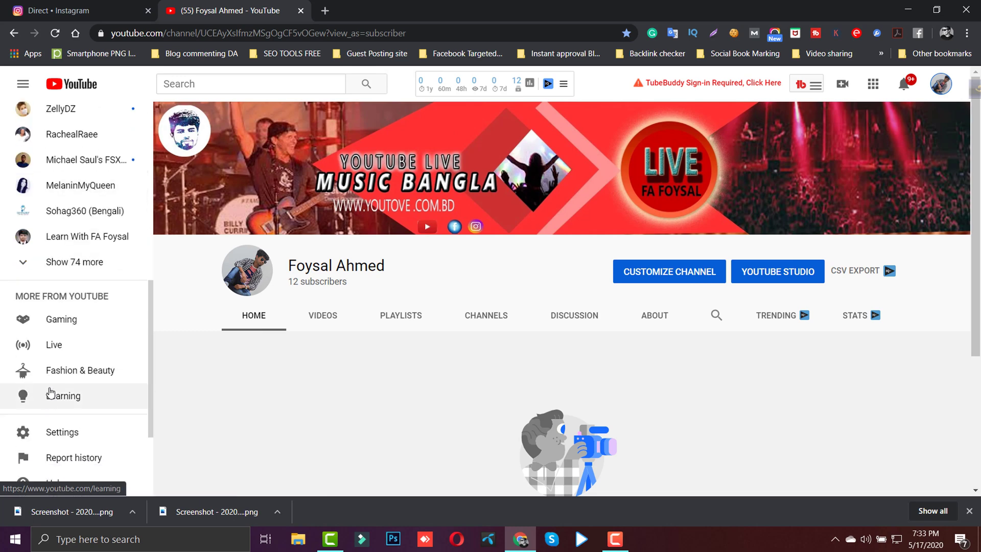
Go to Settings, then Channel status and features, and review the feature cards (0 strikes, custom thumbnails disabled)
click(63, 288)
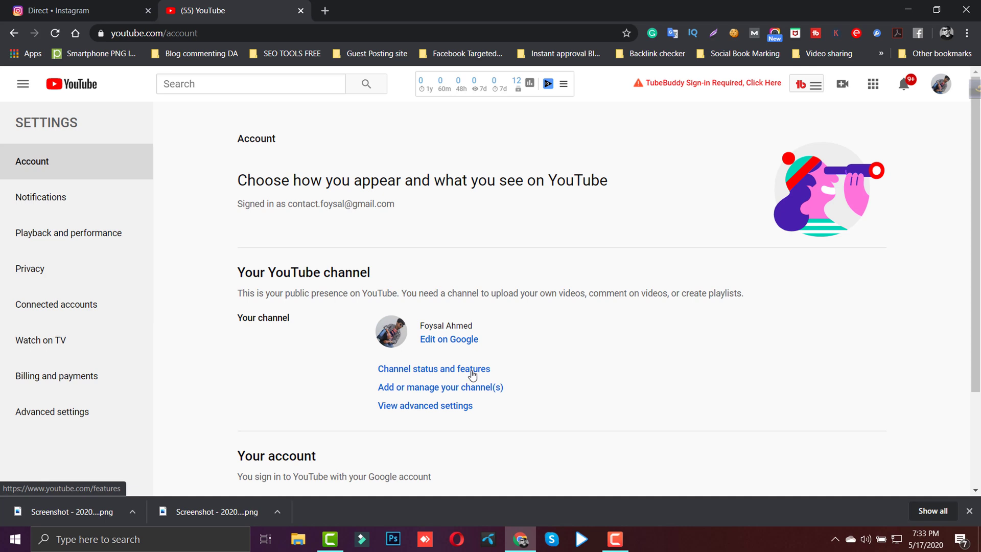
click(473, 369)
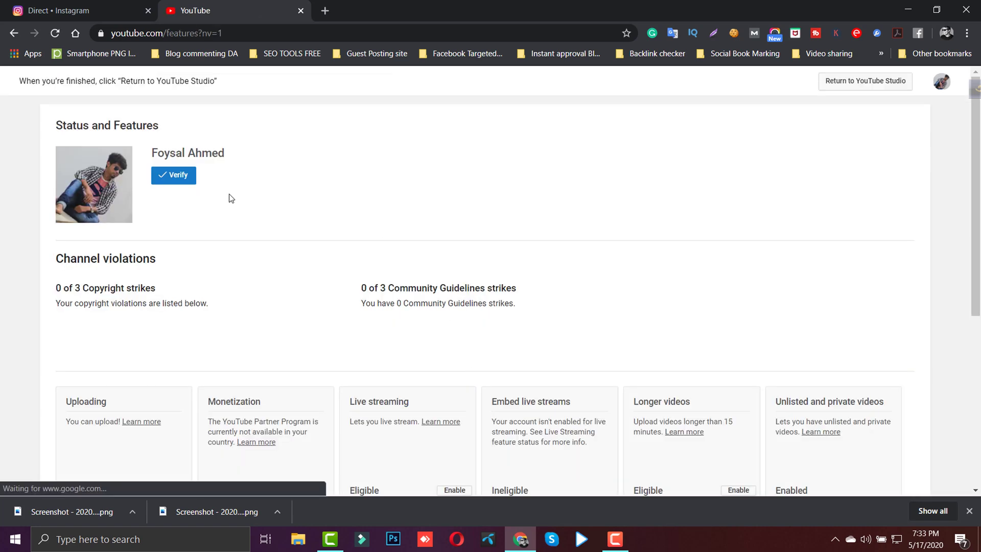
scroll(300, 222, down, 2)
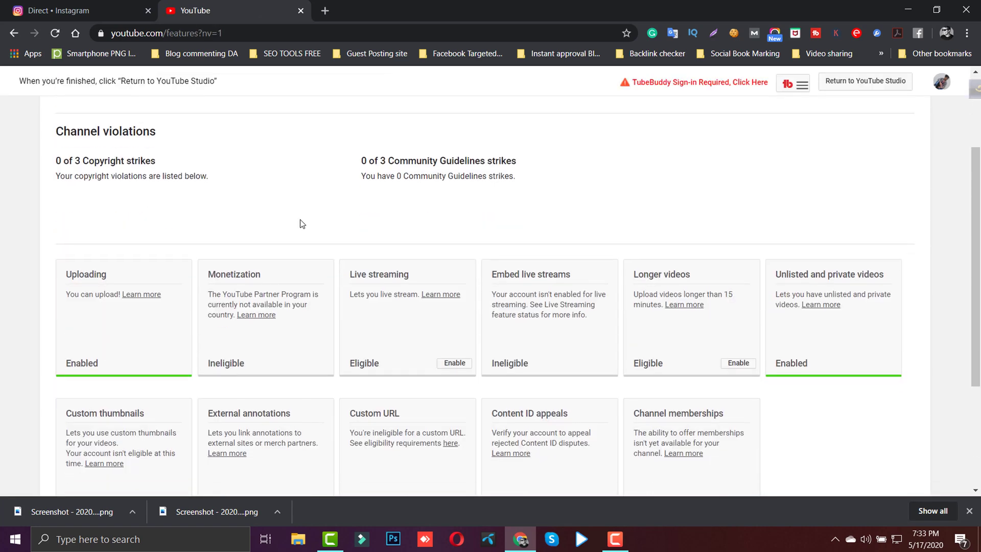
scroll(302, 223, down, 2)
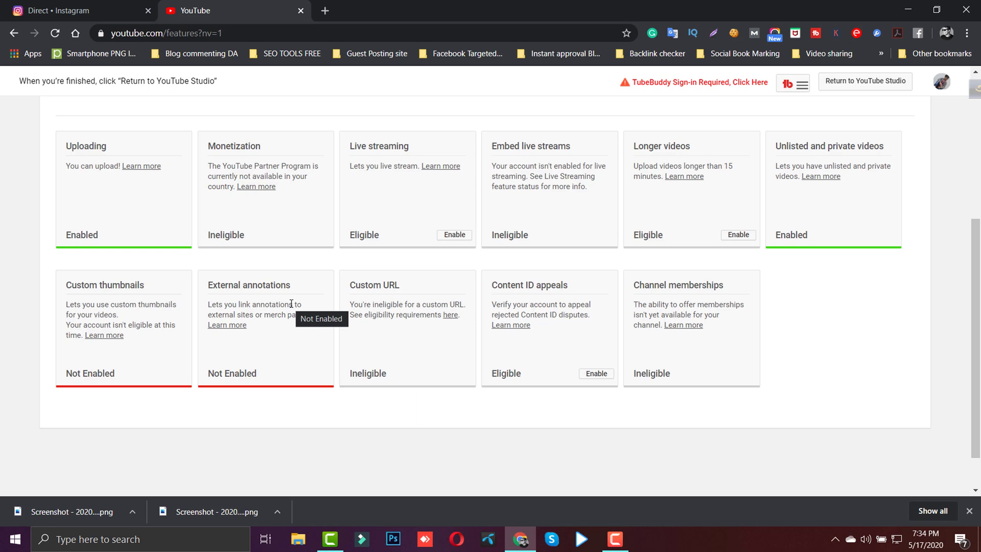
scroll(293, 305, up, 4)
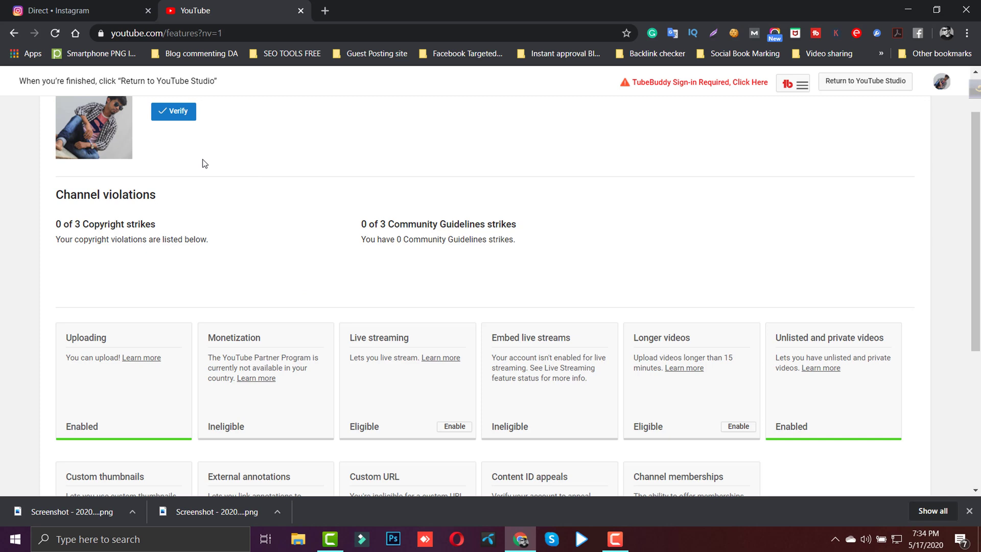
Begin phone verification with Bangladesh as the country and the code sent by text message
click(180, 120)
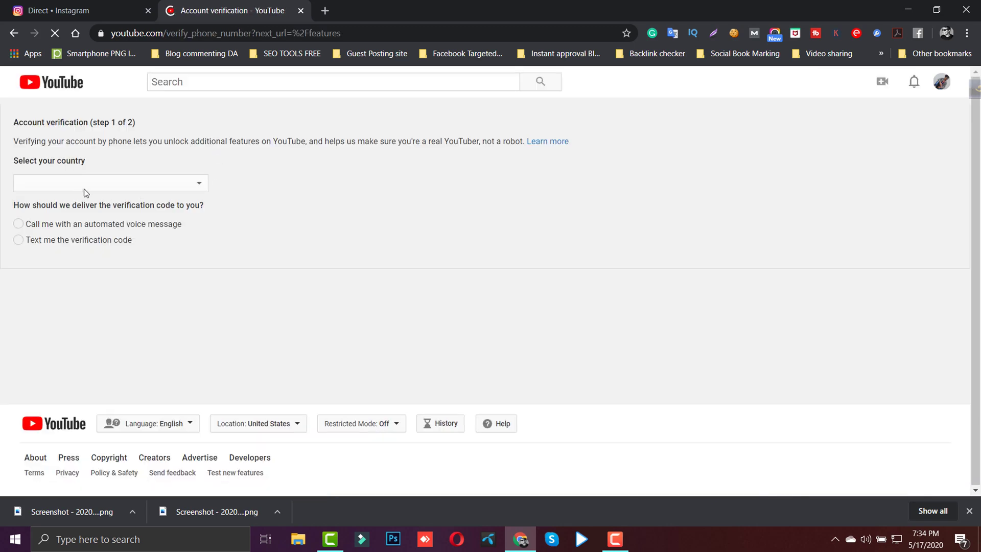
click(72, 185)
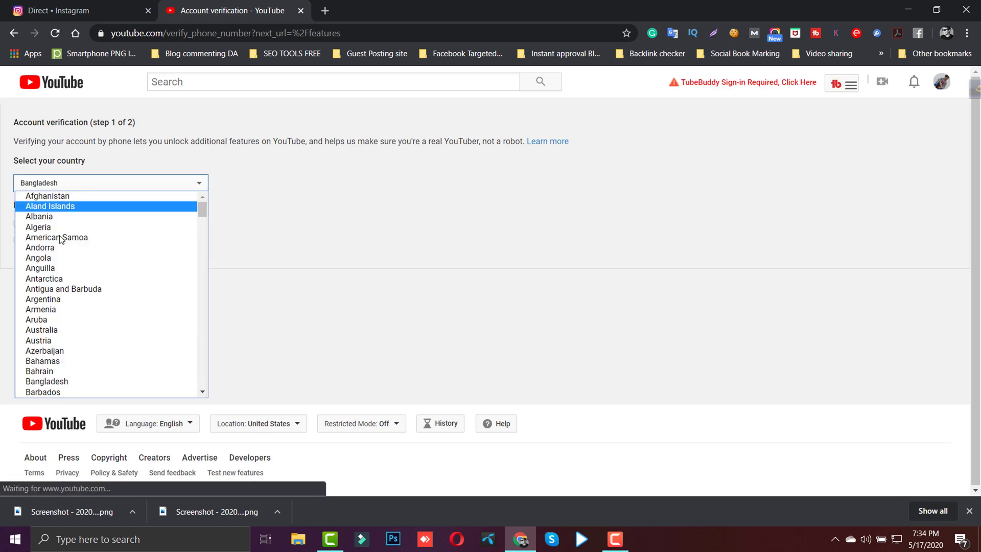
click(53, 383)
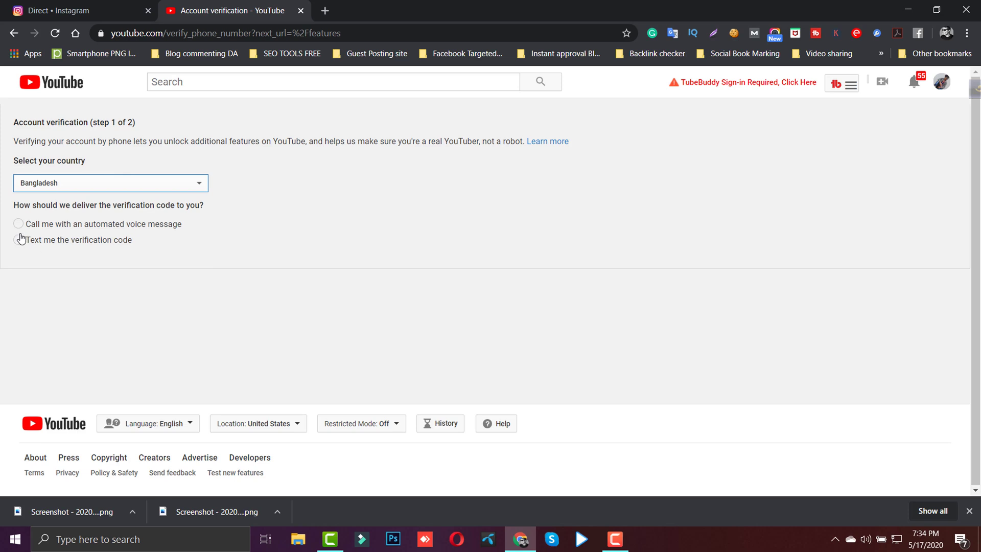
click(20, 238)
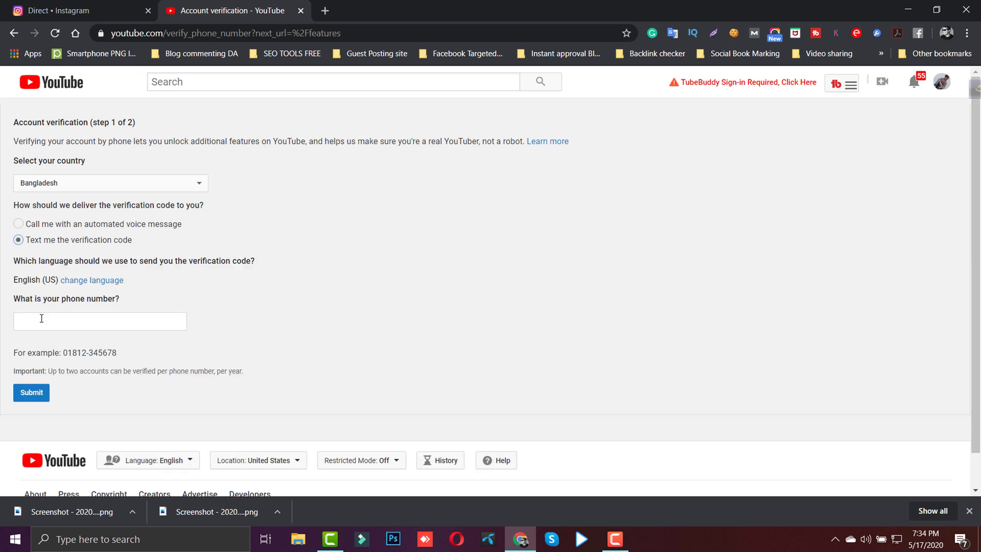
Enter the phone number, correct its mistyped leading character to 0, and submit it
click(57, 323)
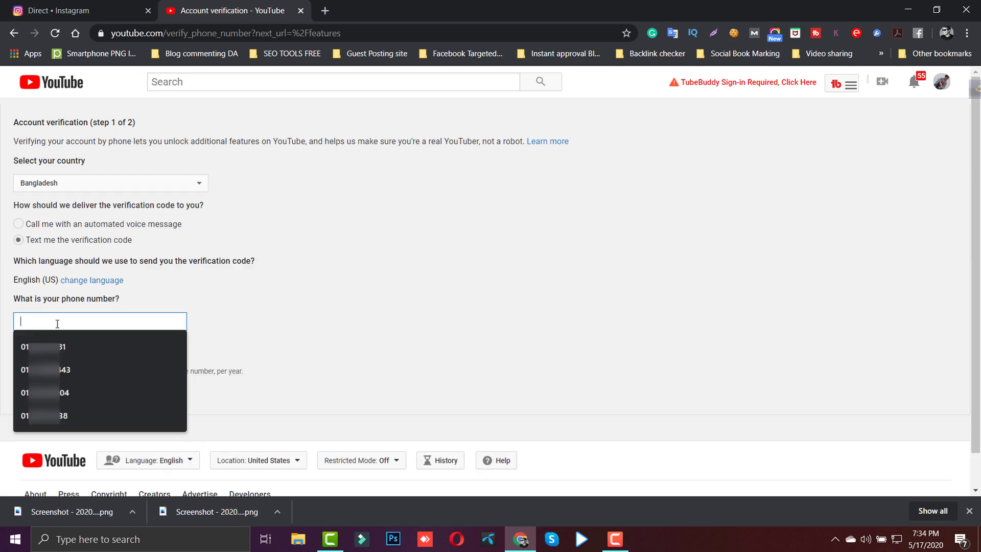
click(195, 327)
click(156, 322)
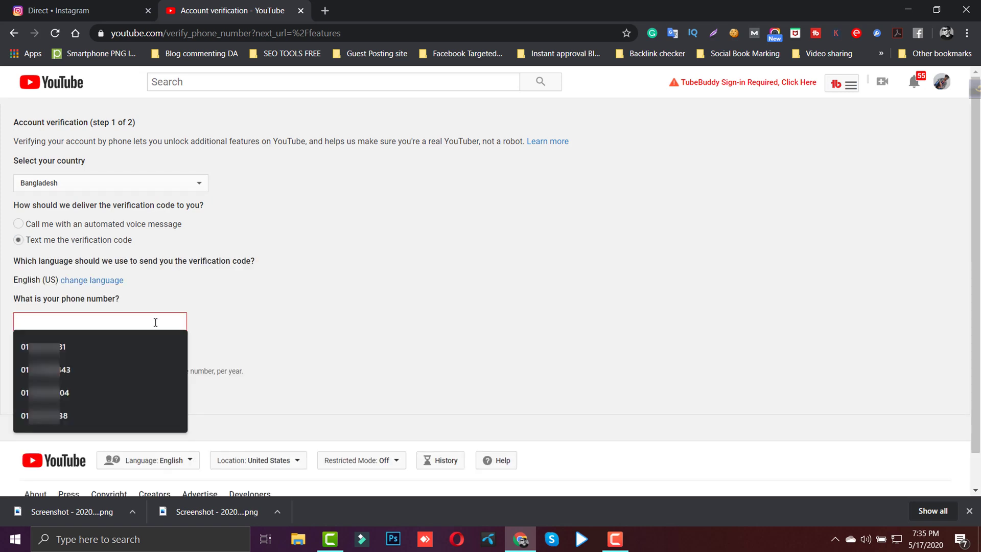
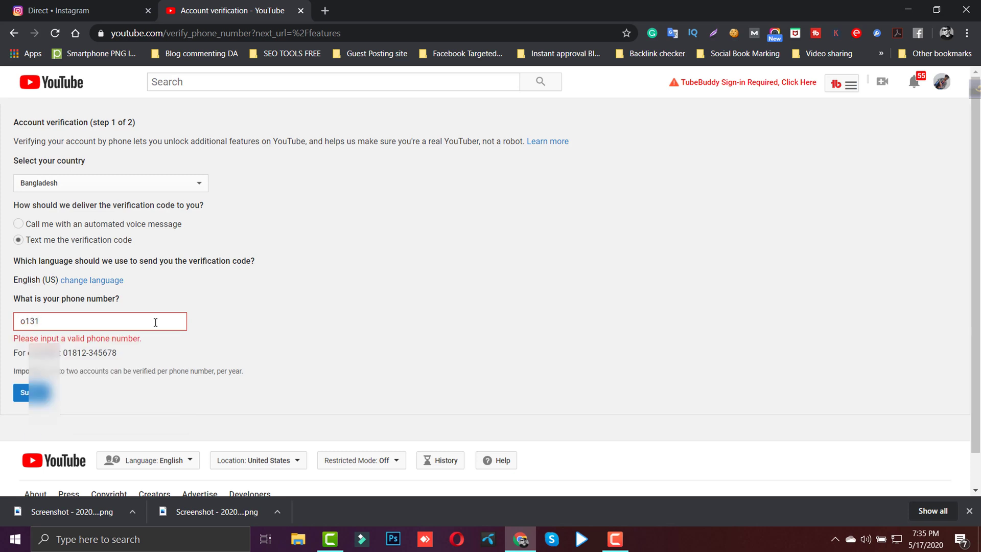
click(24, 322)
key(BackSpace)
text(0)
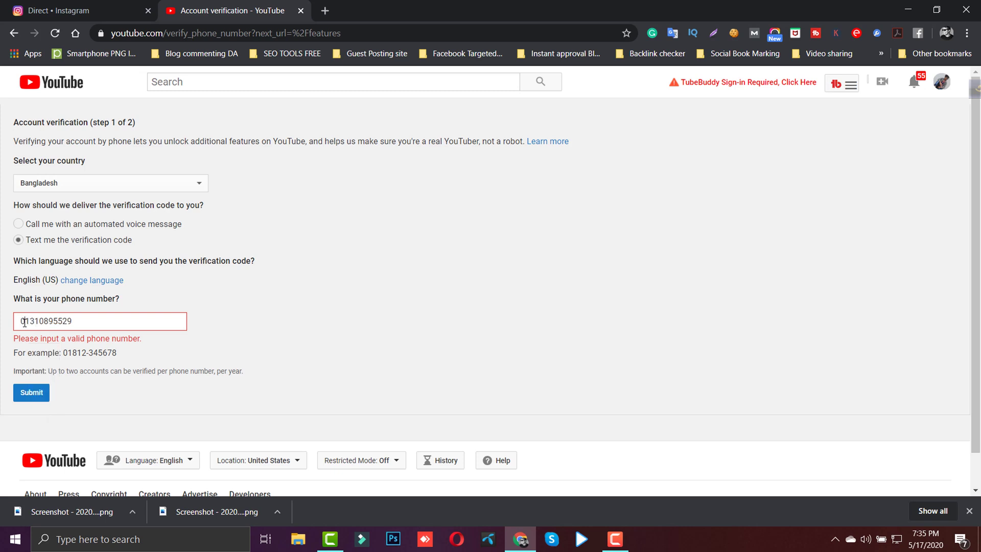
click(50, 404)
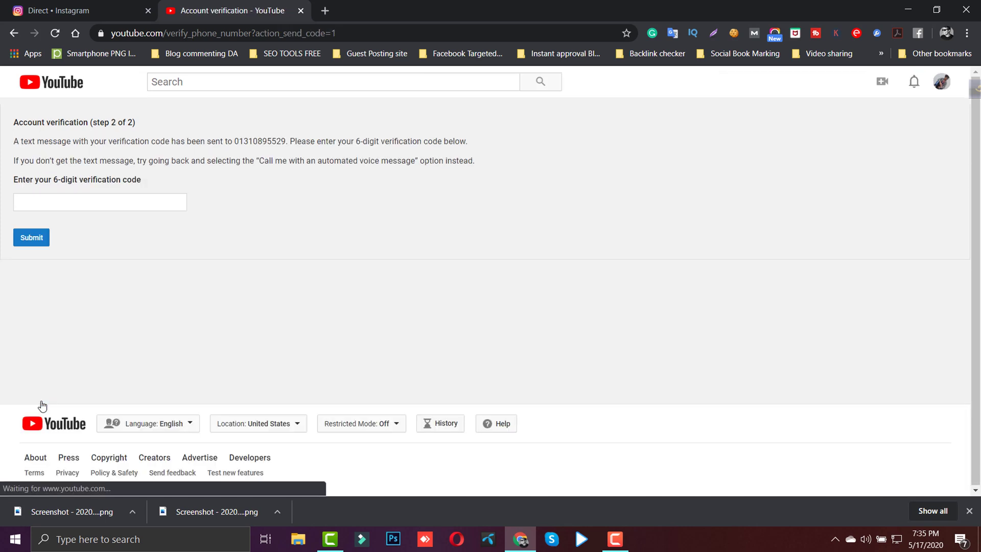
Enter the 6-digit code received by SMS and submit it, then go back a page
click(74, 203)
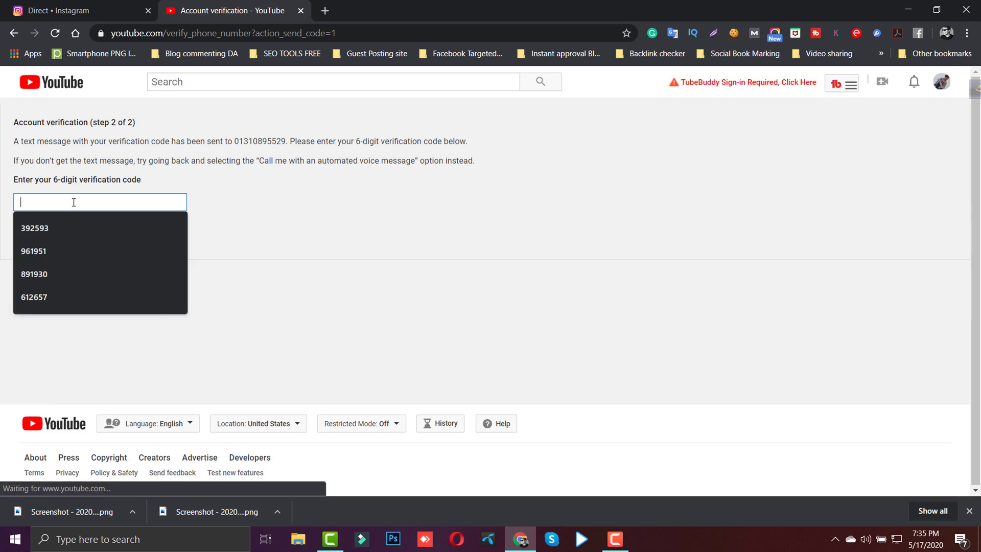
click(225, 230)
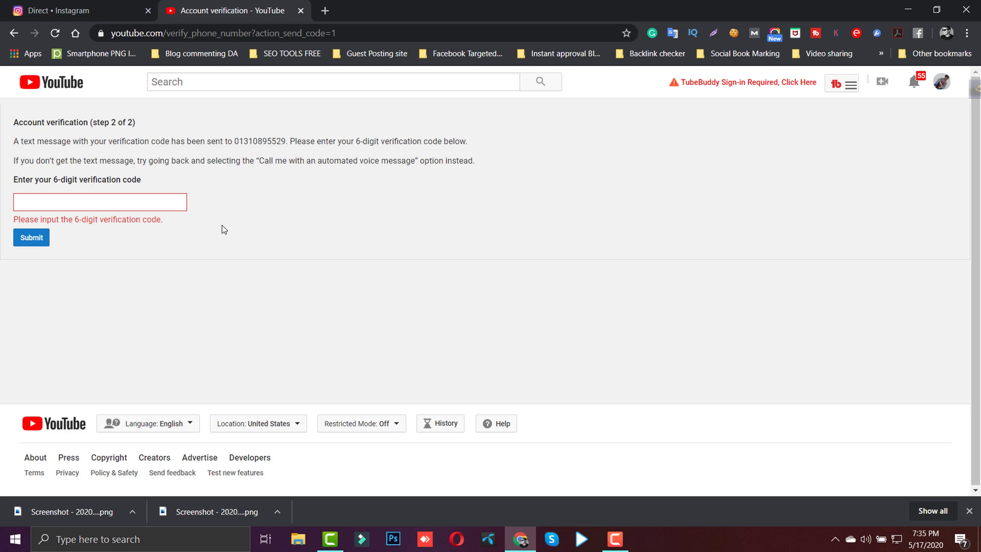
click(118, 197)
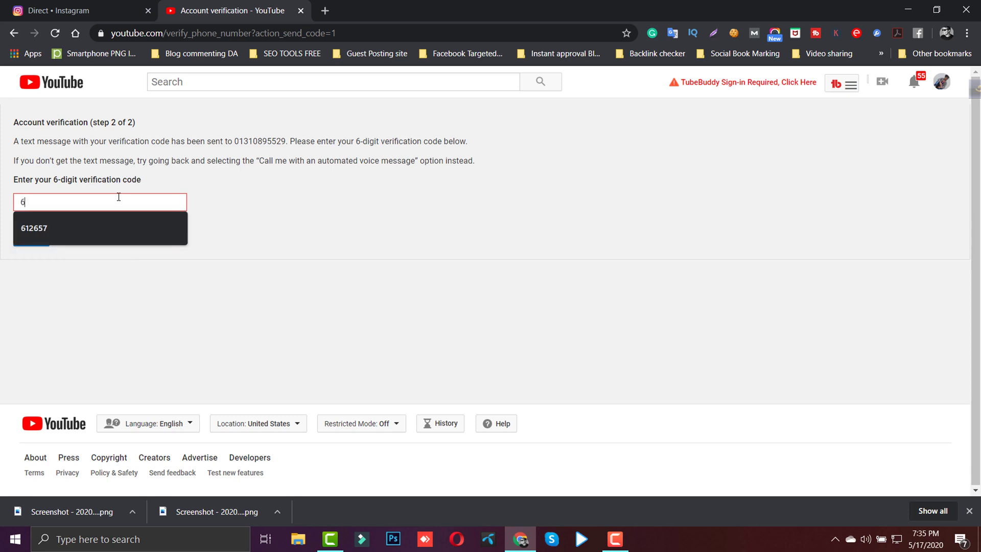
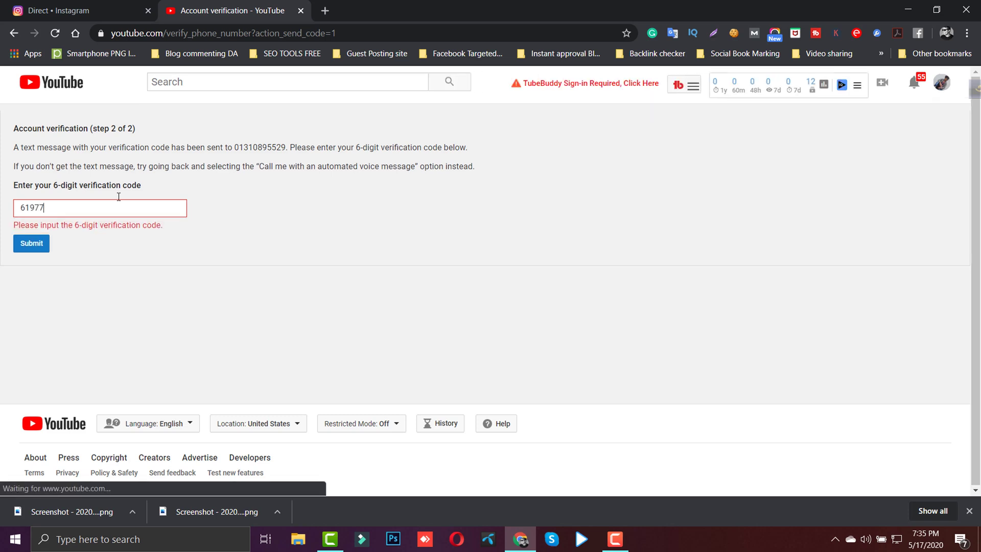
click(31, 250)
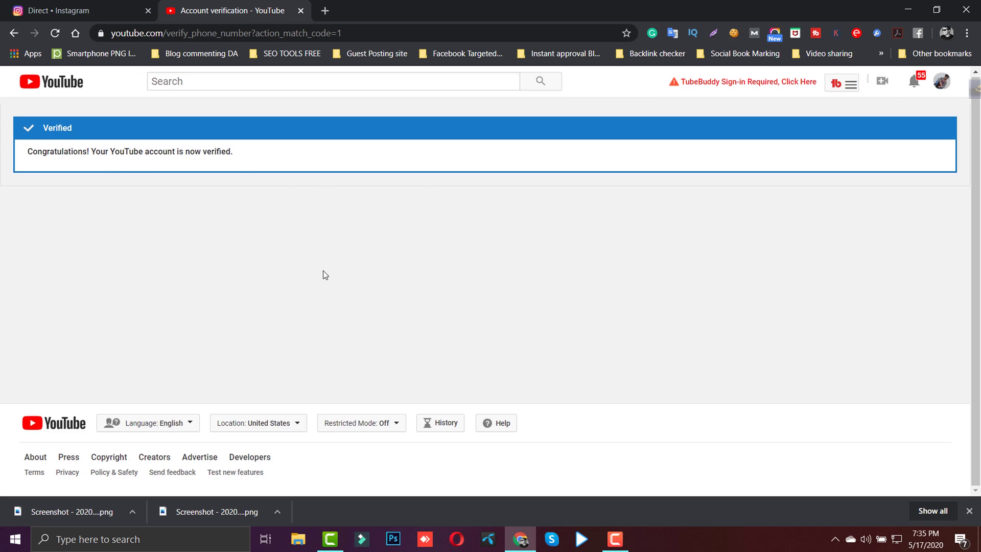
click(14, 33)
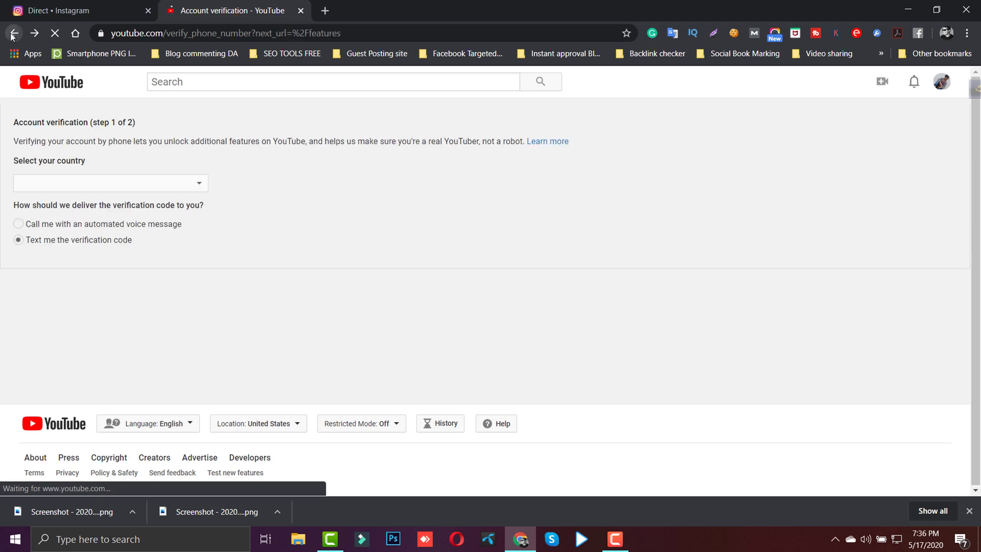
Return to Status and Features, reload it, and confirm Verified status with longer videos enabled
click(14, 34)
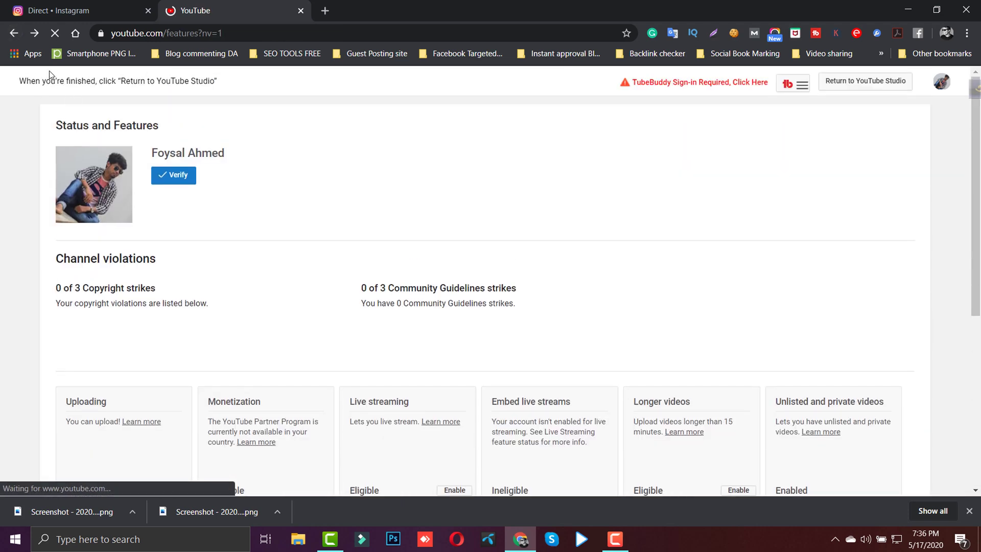
click(56, 33)
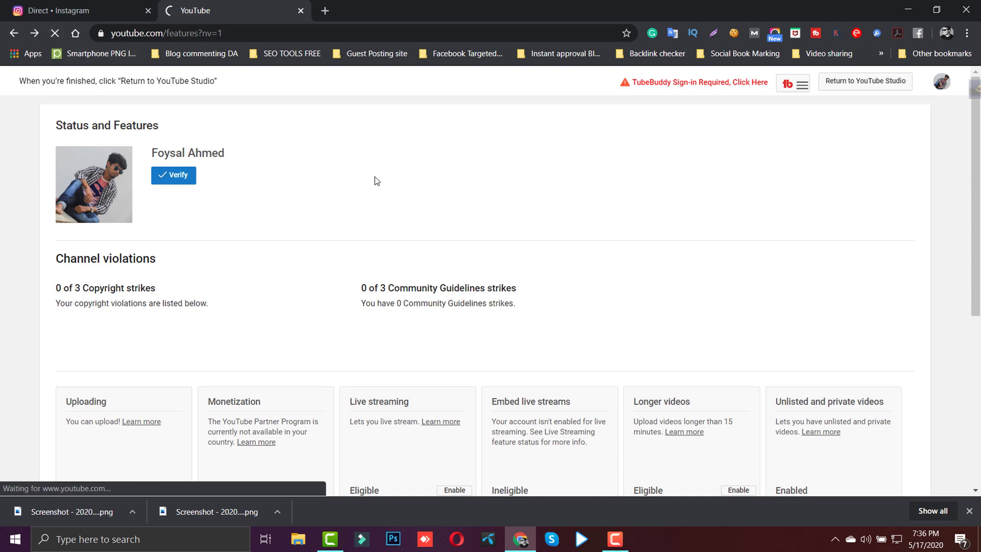
scroll(377, 181, down, 1)
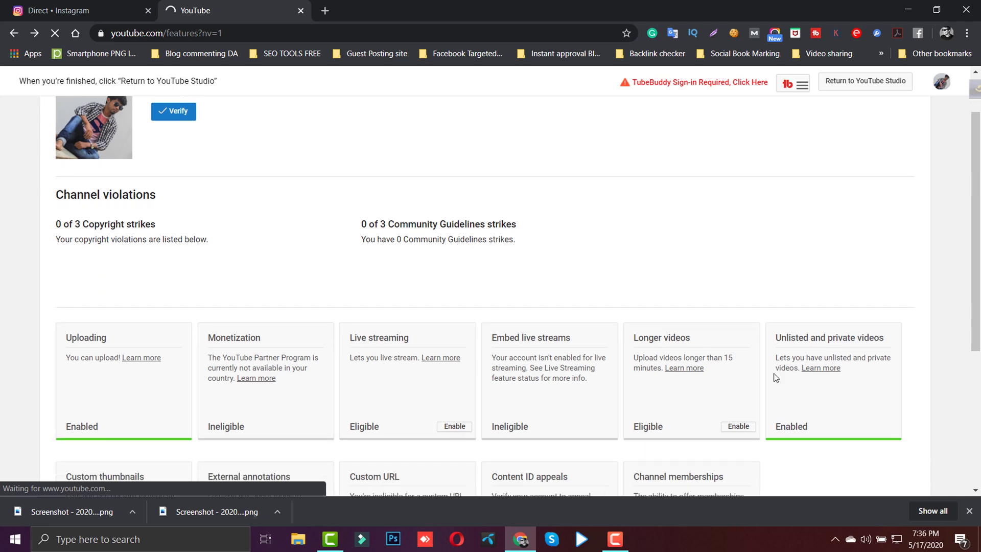
click(969, 511)
scroll(412, 302, down, 3)
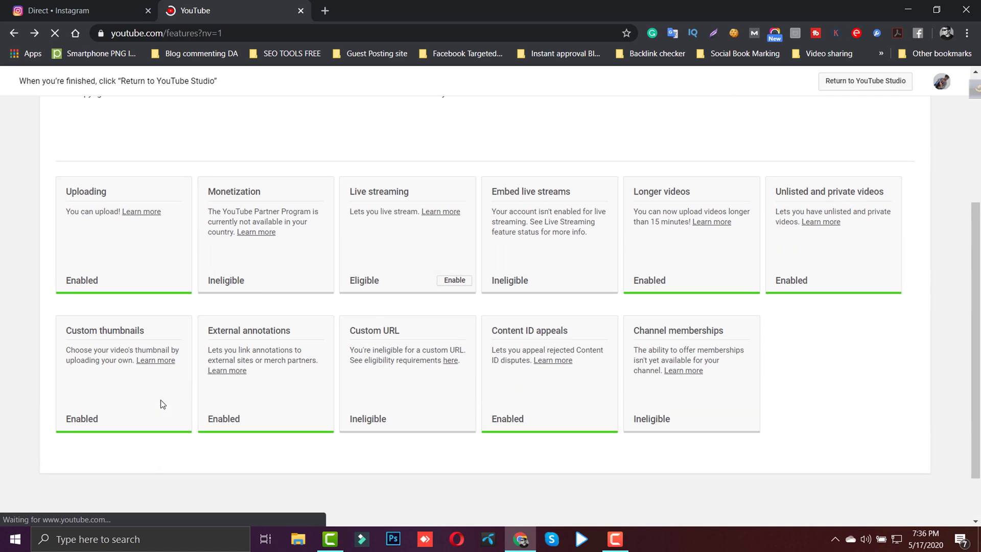
scroll(138, 425, up, 1)
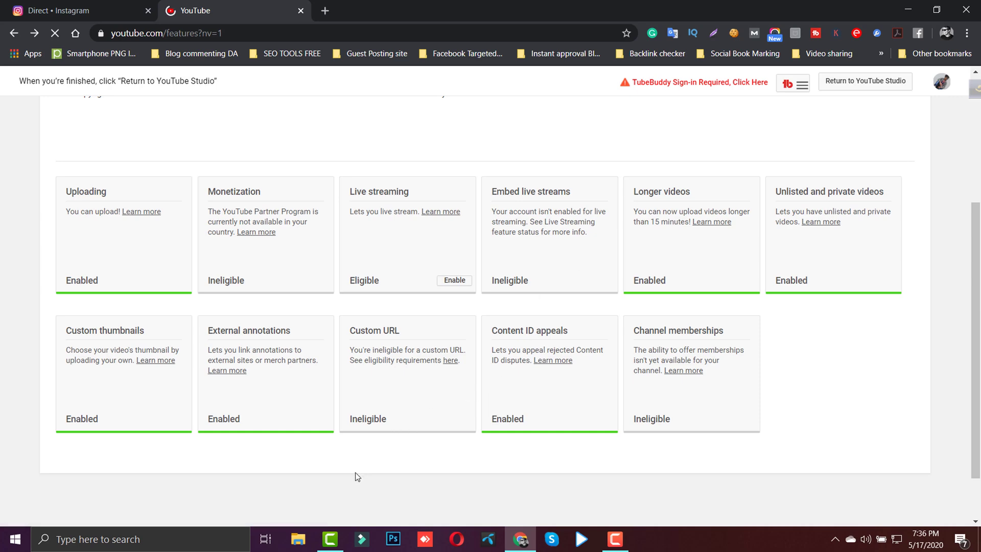
scroll(353, 458, up, 4)
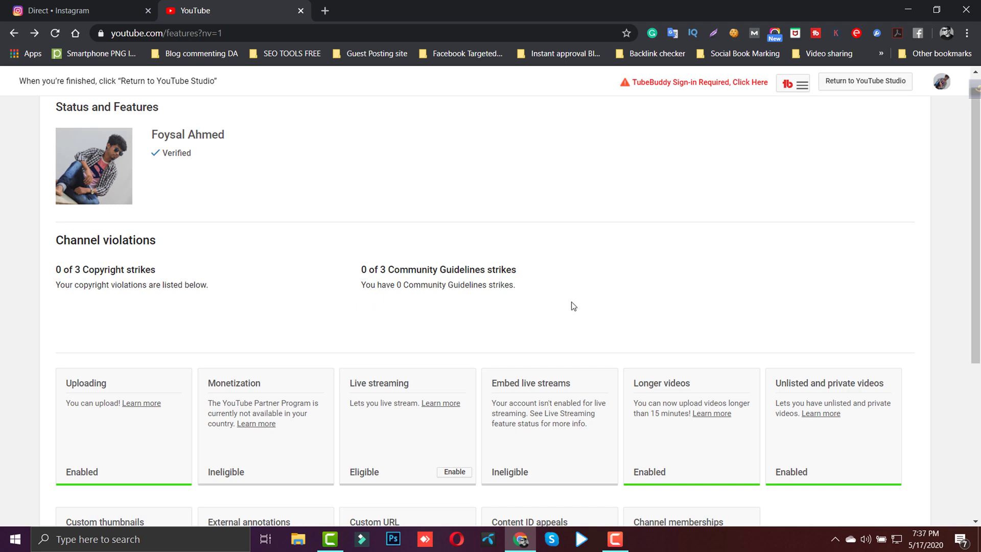
click(615, 539)
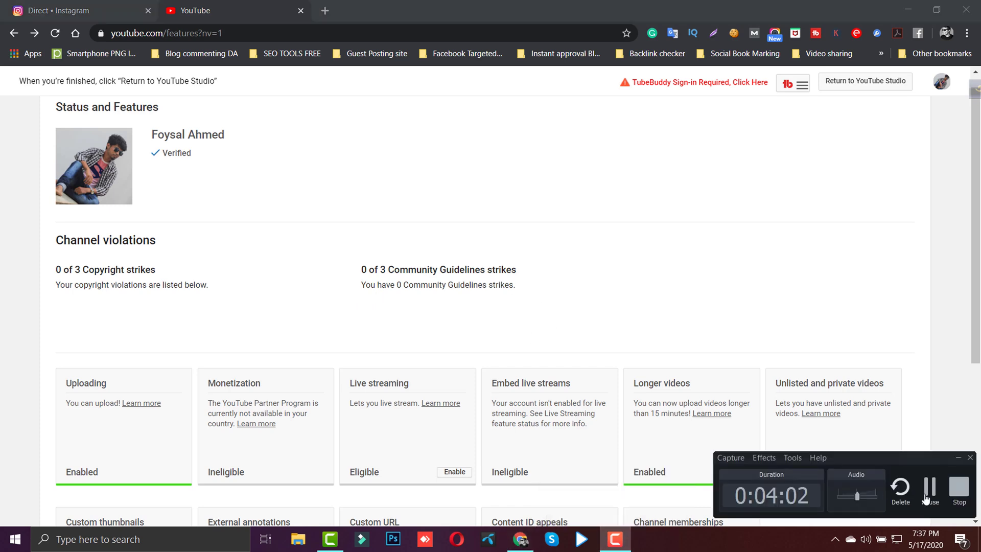
click(955, 498)
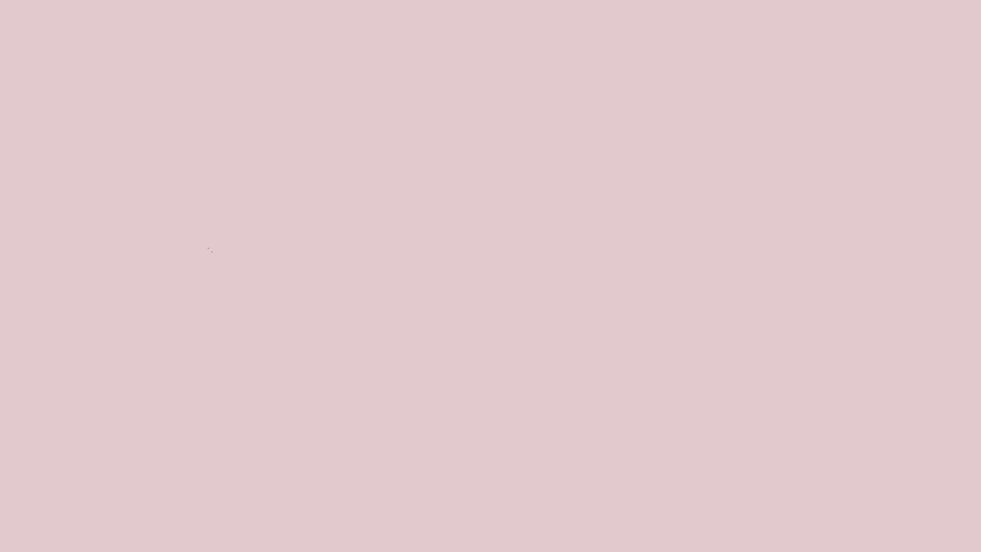